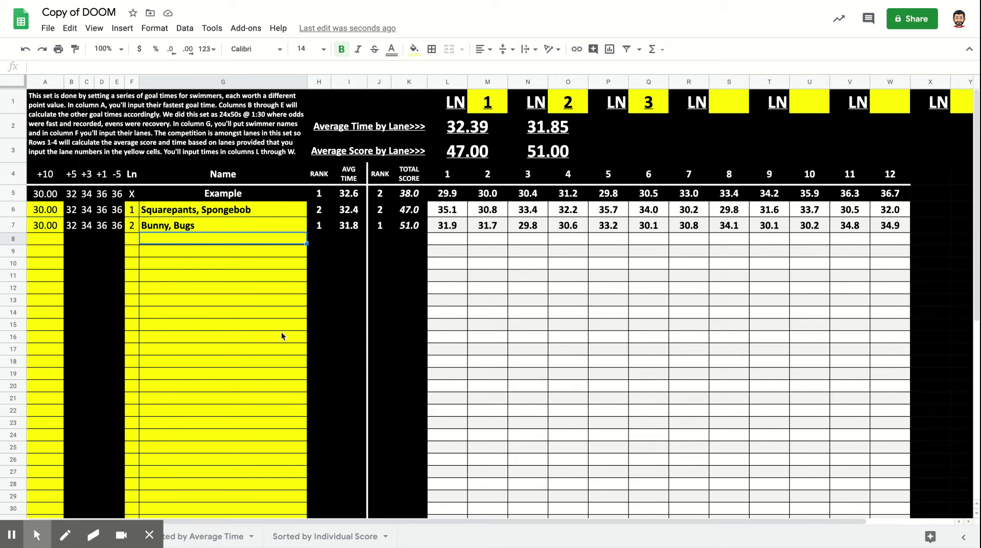
- Examine the point-value headers and the goal times in columns A to E for the example and existing swimmers
left_click(149, 534)
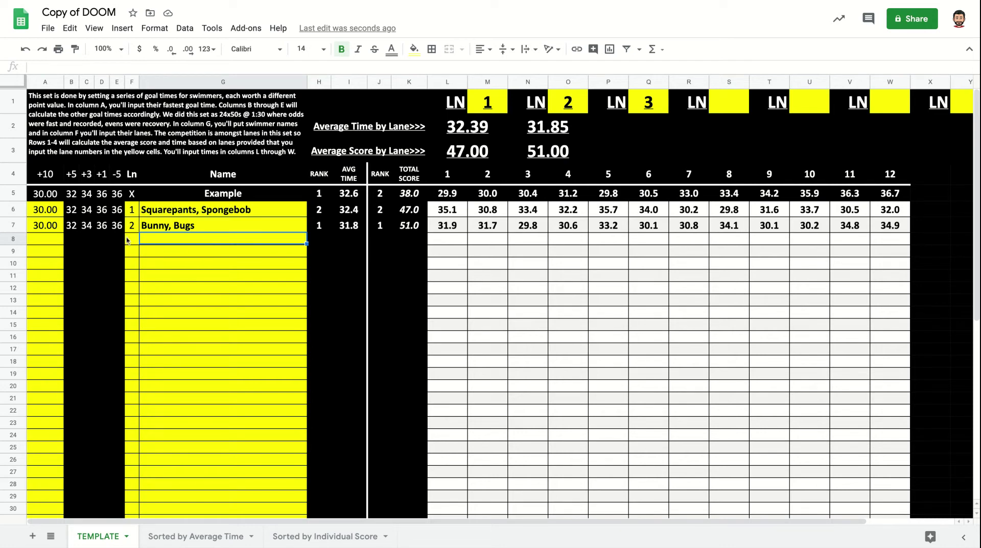
left_click(72, 196)
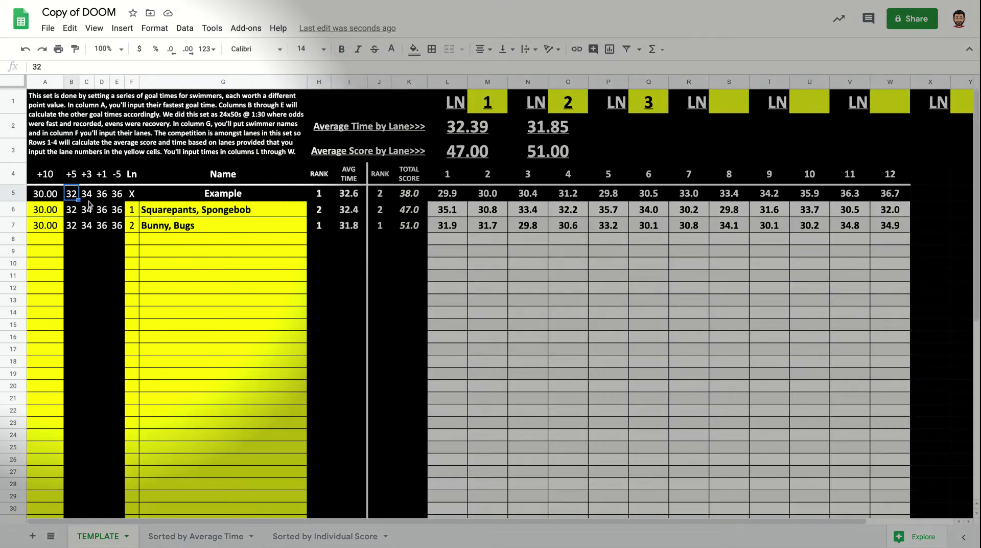
left_click(88, 200)
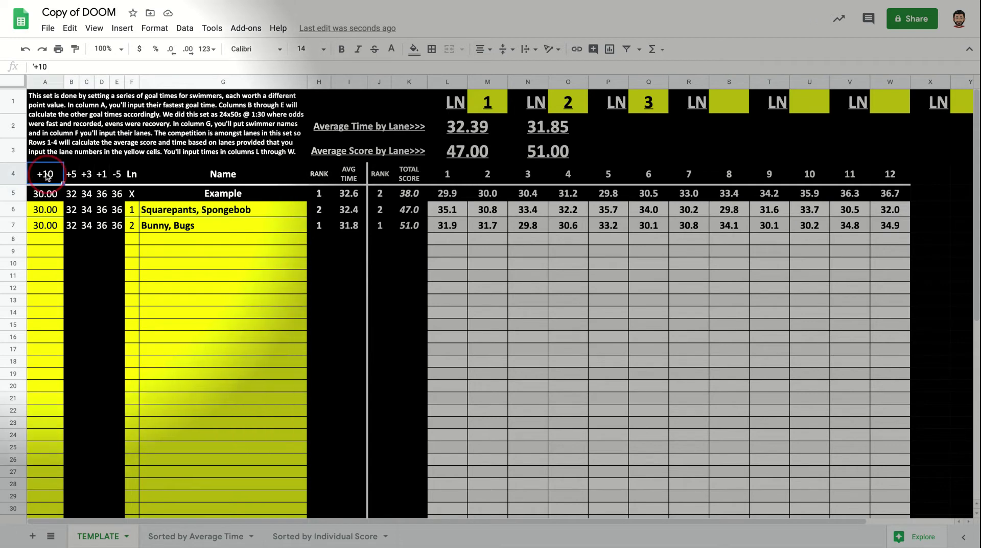
left_click(52, 197)
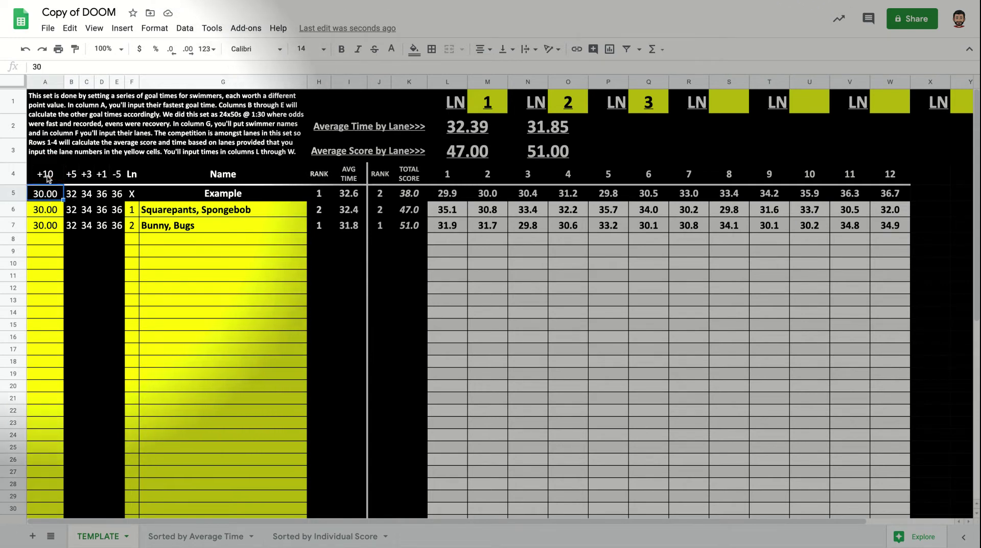
left_click(45, 174)
left_click(72, 176)
key("Right")
key("Right")
key("Right")
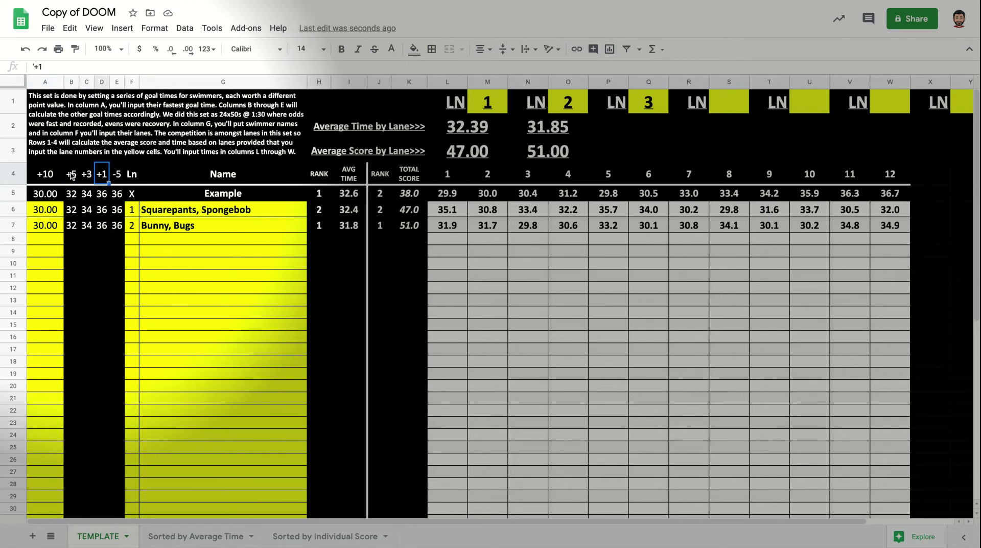
left_click(118, 220)
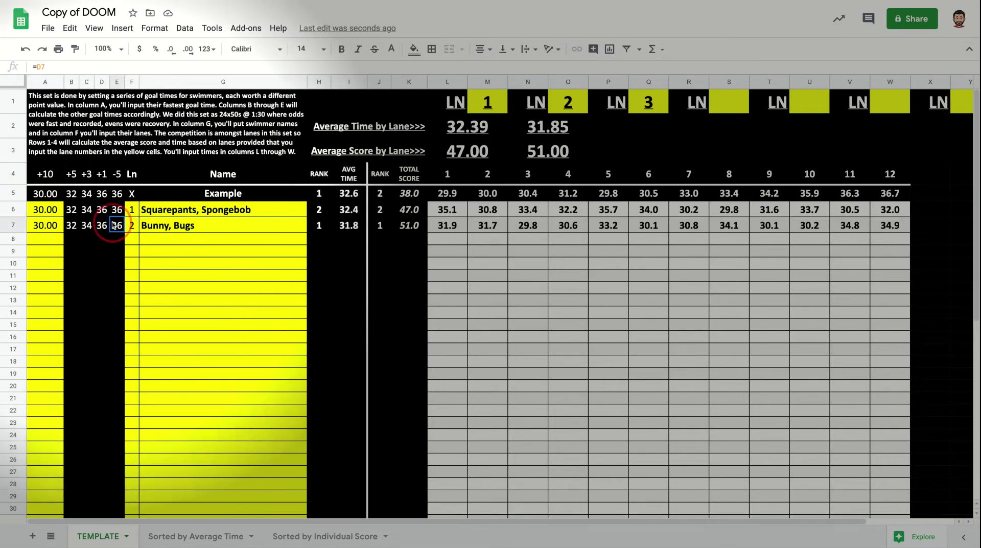
key("shift+Up")
key("shift+Up")
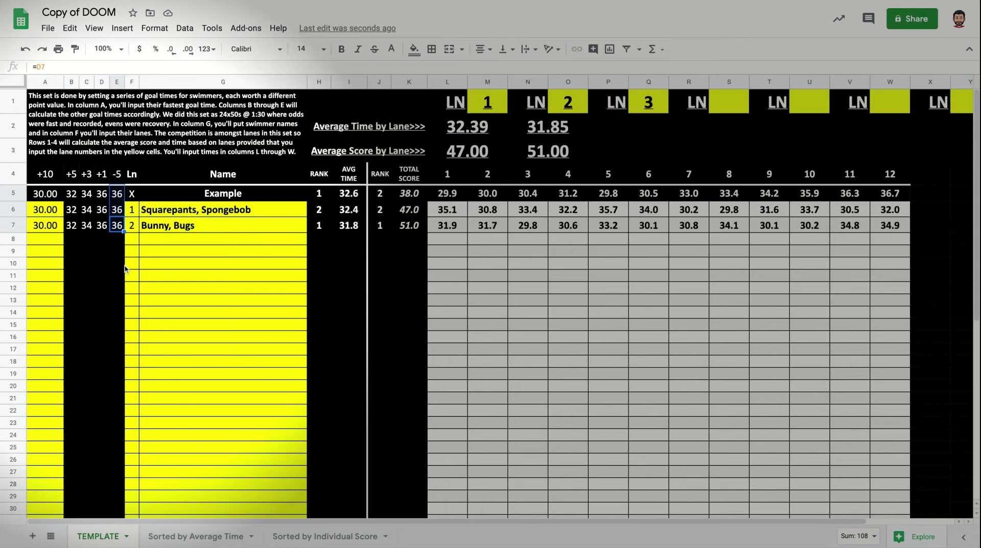
left_click(117, 174)
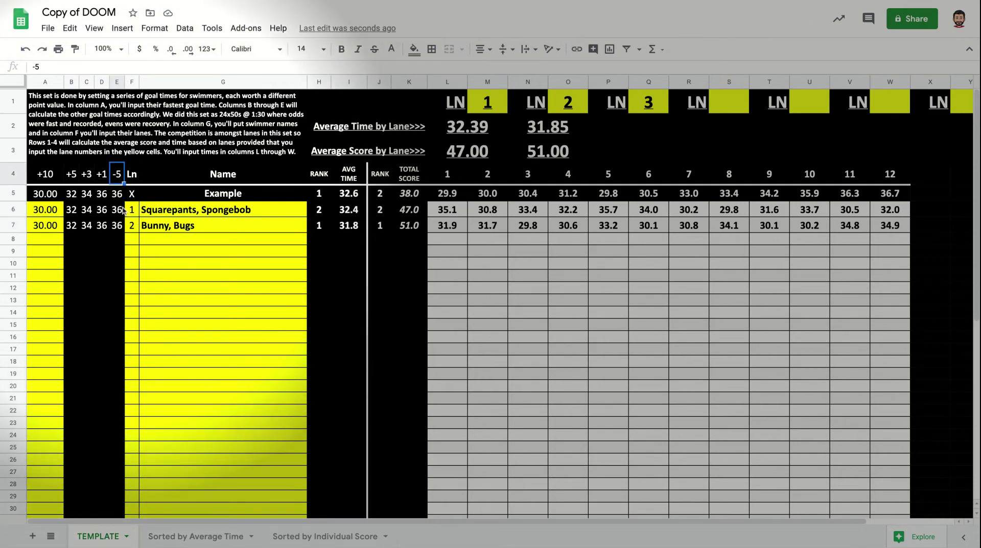
left_click(156, 239)
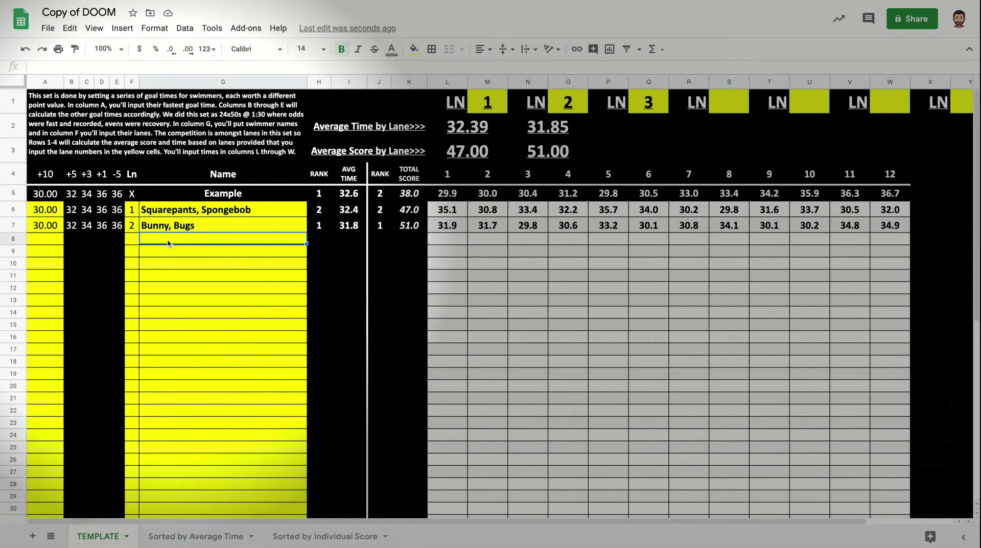
type("Griffin, Peter")
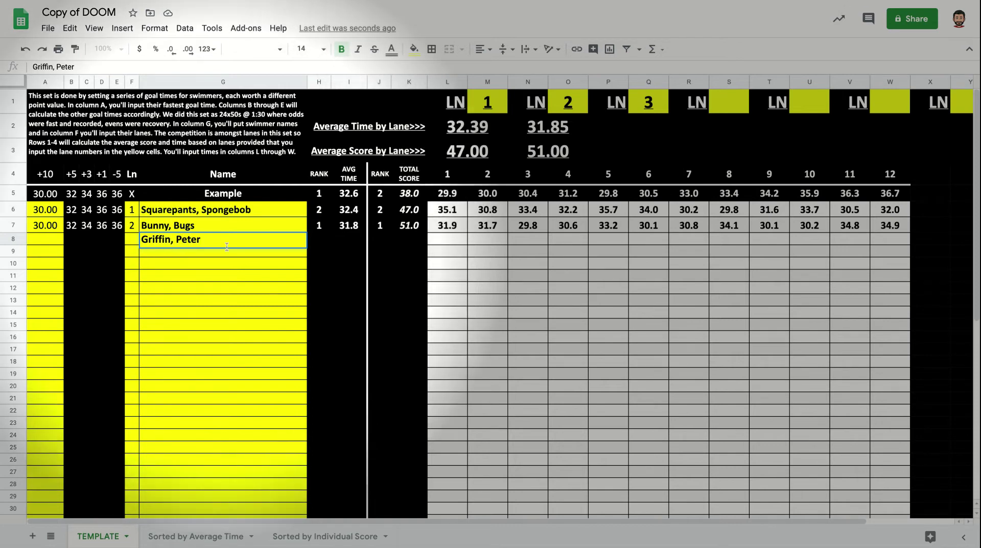
left_click(219, 278)
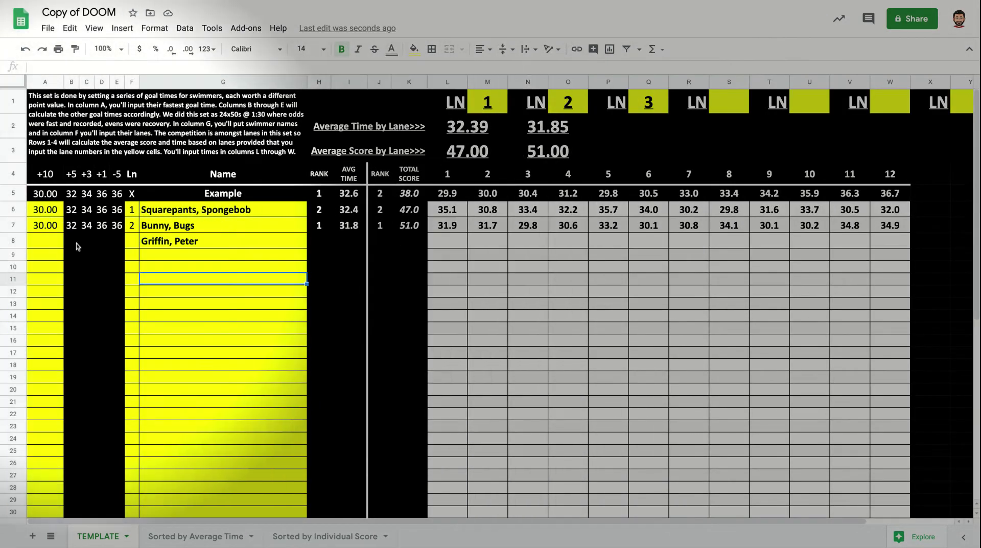
left_click(46, 243)
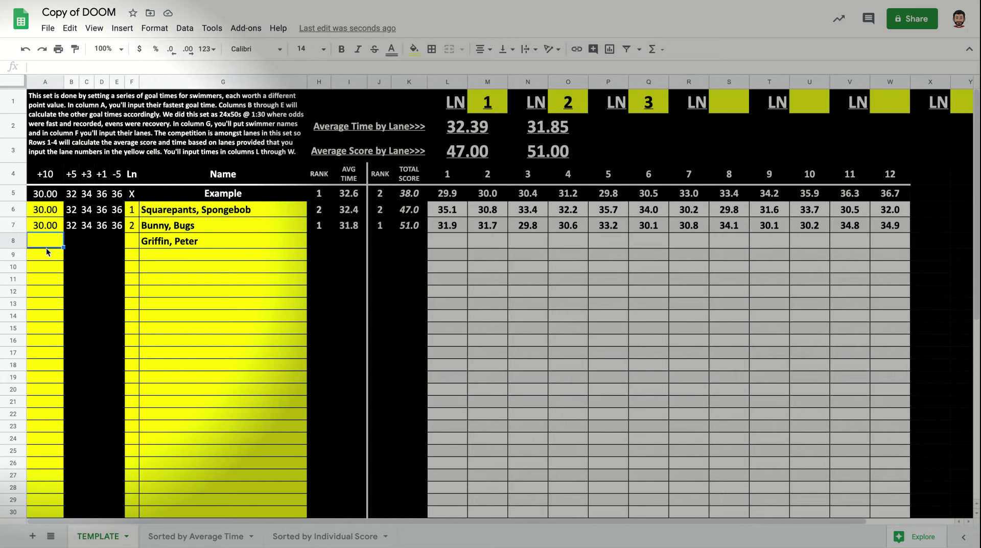
type("35")
key("Return")
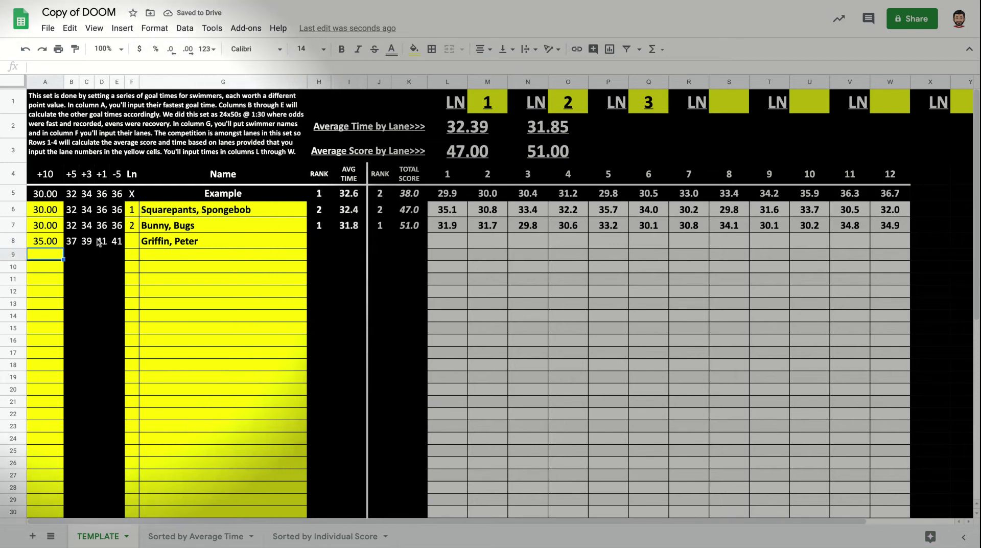
- Review the goal times in row 8 and assign that swimmer to lane 1
left_click(47, 244)
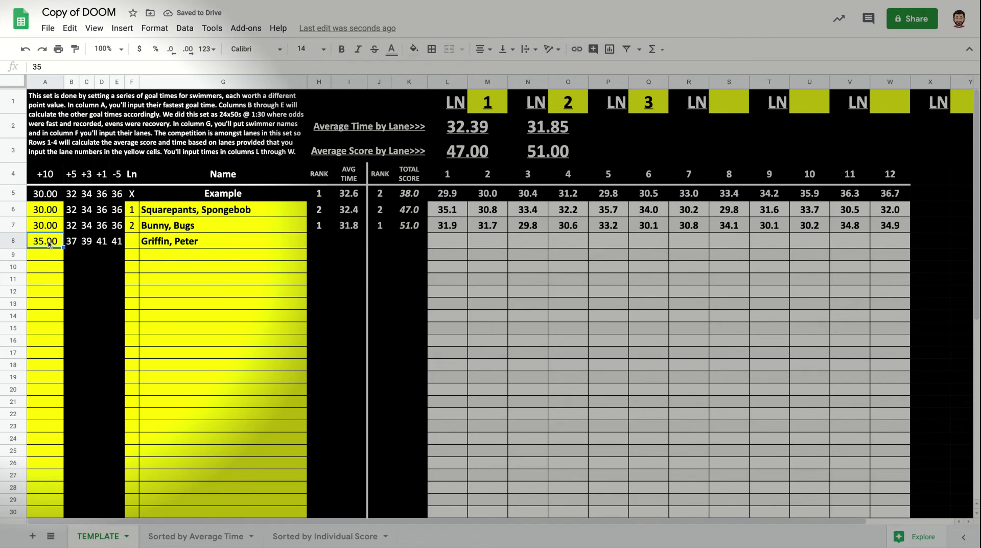
left_click(116, 244)
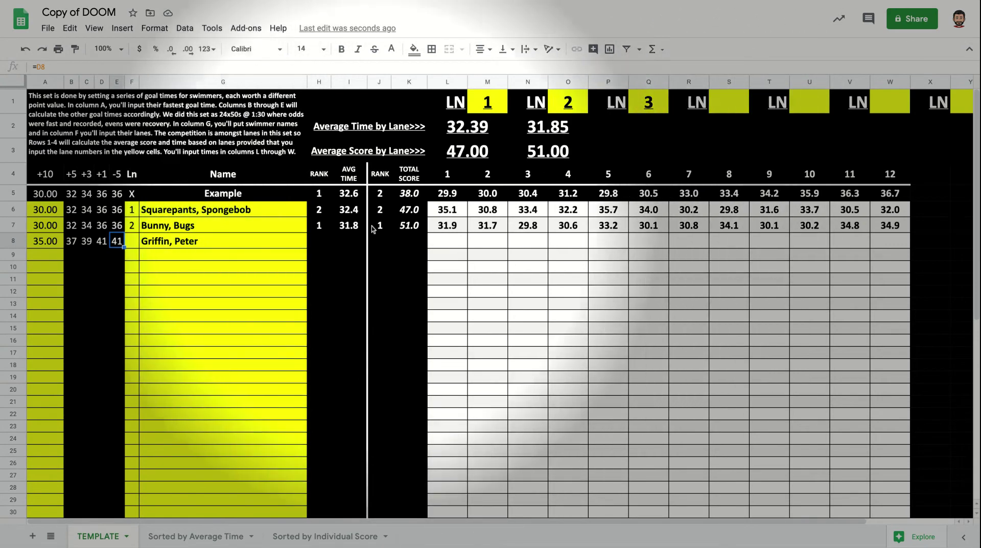
left_click(130, 240)
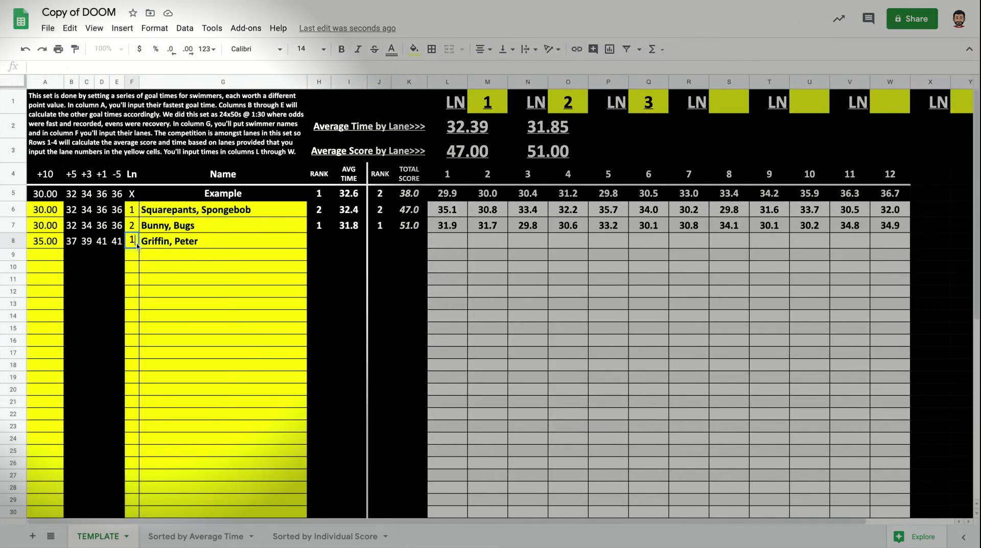
key("Return")
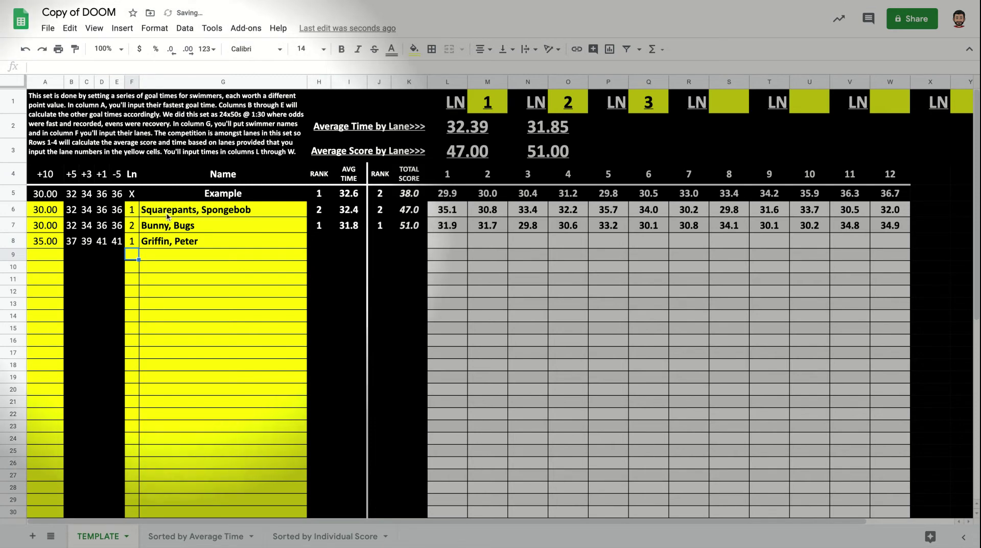
- Record 34.5 and 42.9 as the row 8 swimmer's times for swims 1 and 2
left_click(452, 238)
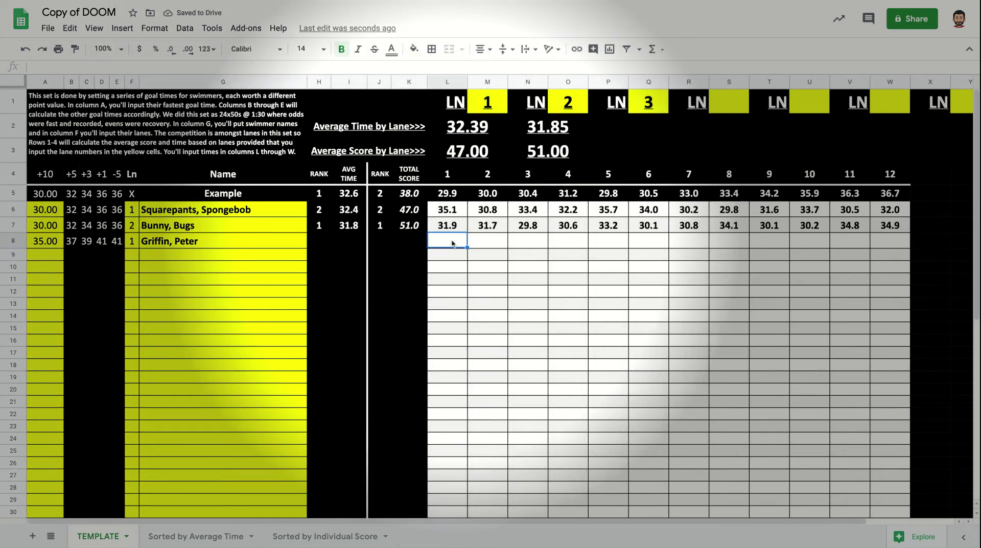
type("34.5")
key("Tab")
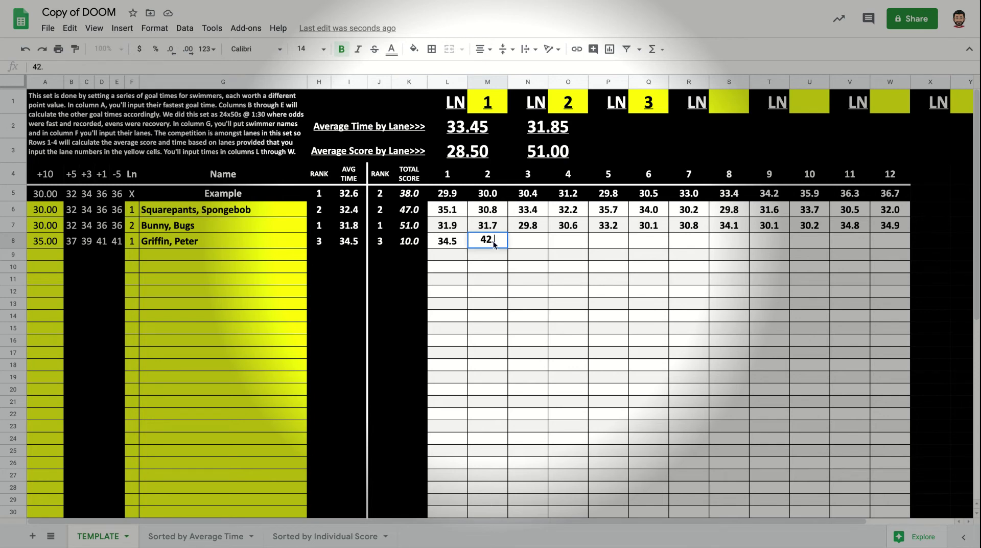
type("42.9")
key("Return")
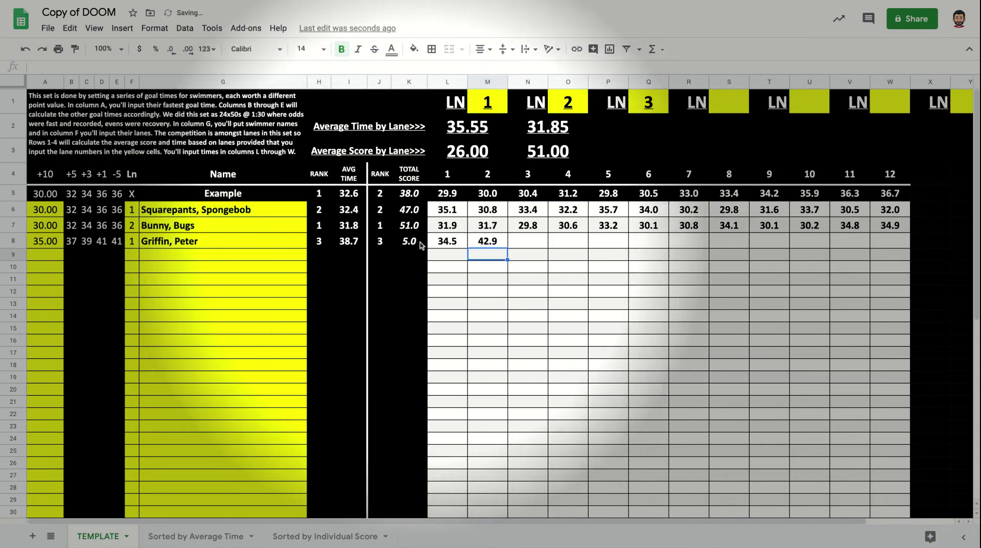
- Check the row 8 swimmer's total score and compare the score ranks of all three swimmers
left_click(403, 244)
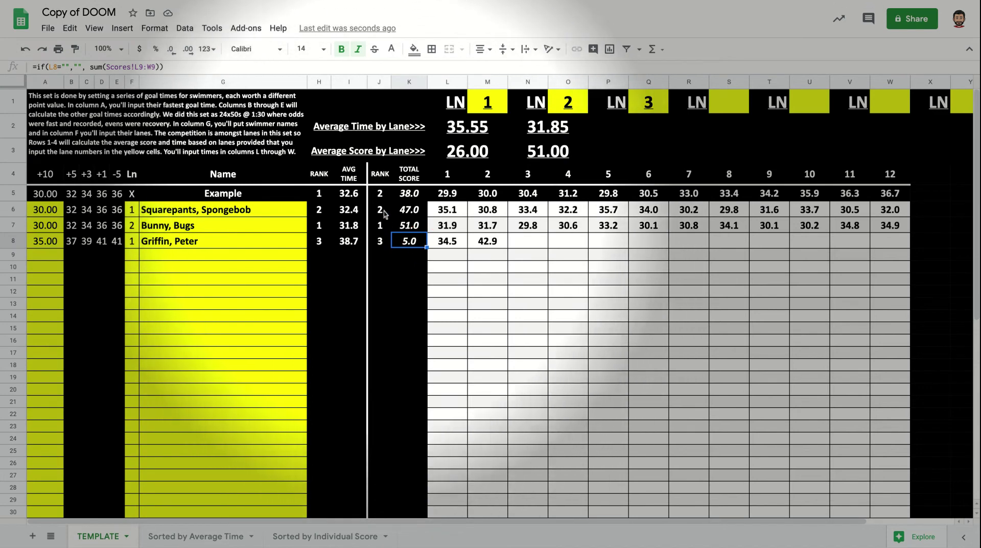
left_click(380, 244)
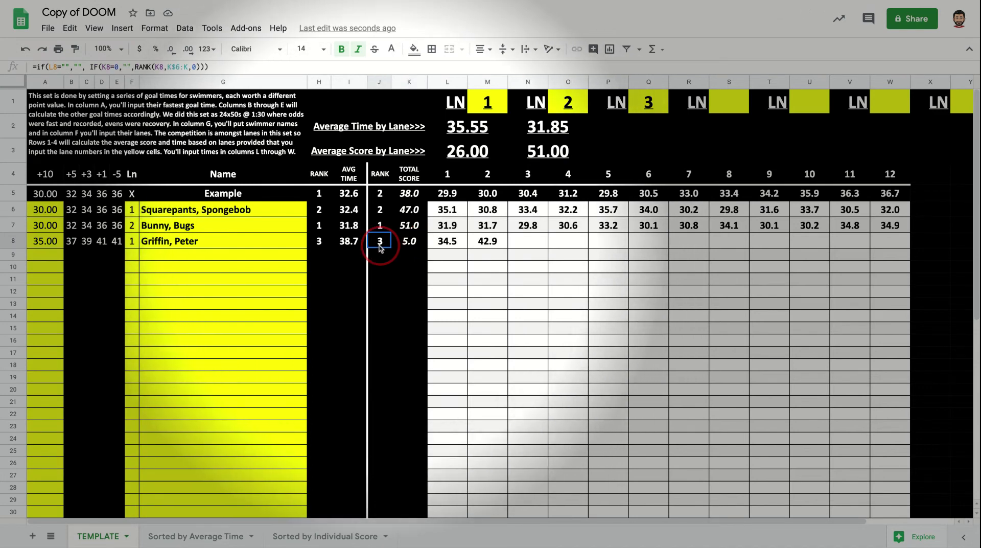
left_click(383, 211)
left_click(380, 225)
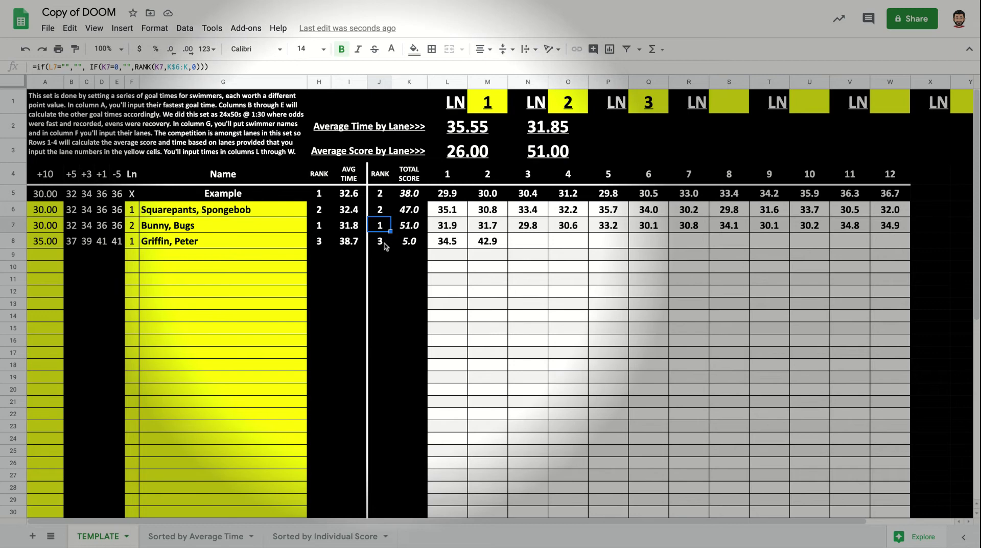
left_click(379, 240)
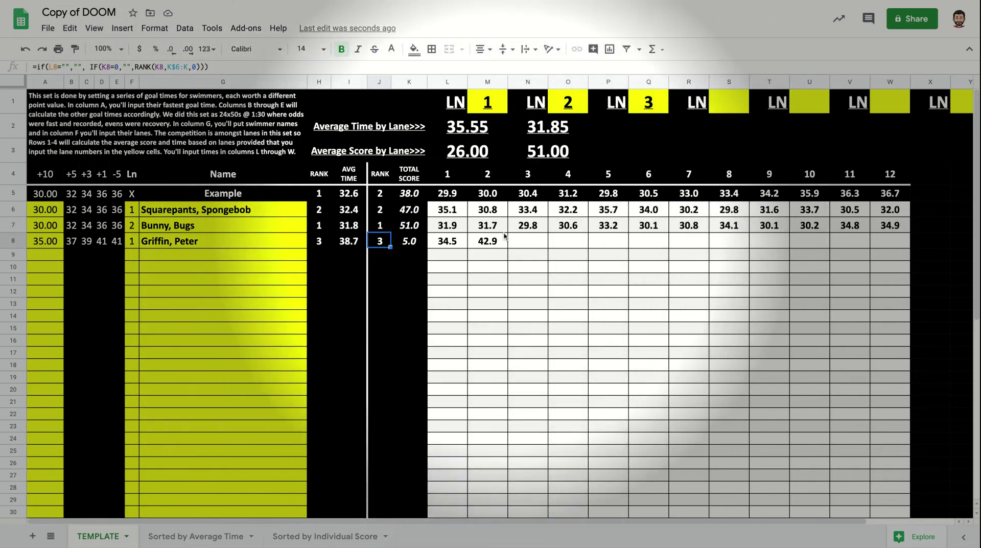
- Record 33.9 as the row 8 swimmer's time for swim 3
left_click(526, 246)
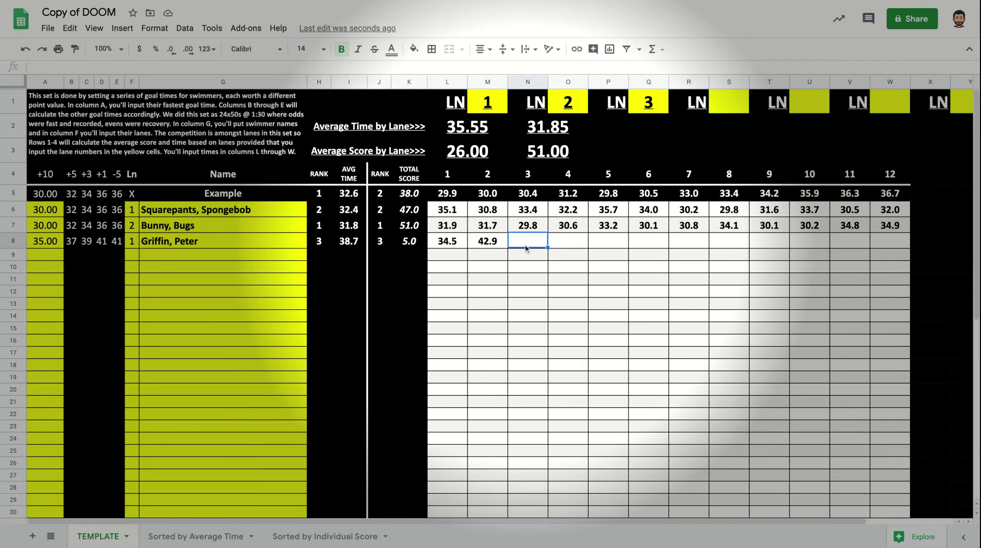
type("33.9")
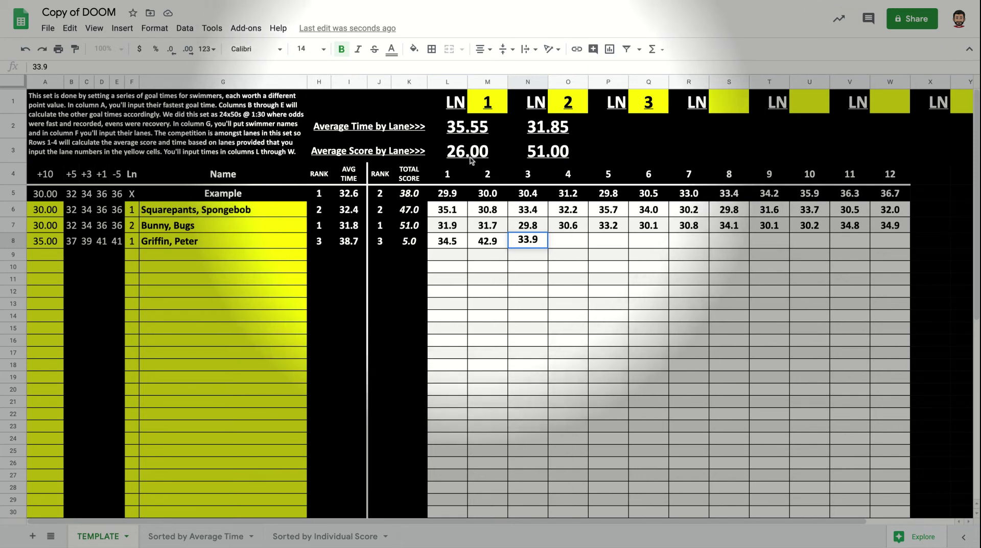
key("Return")
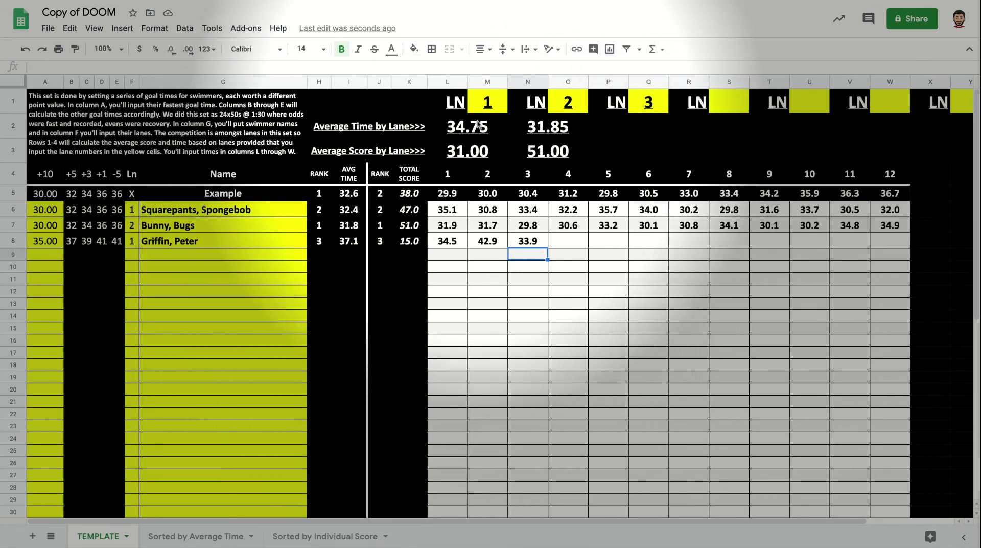
left_click(519, 244)
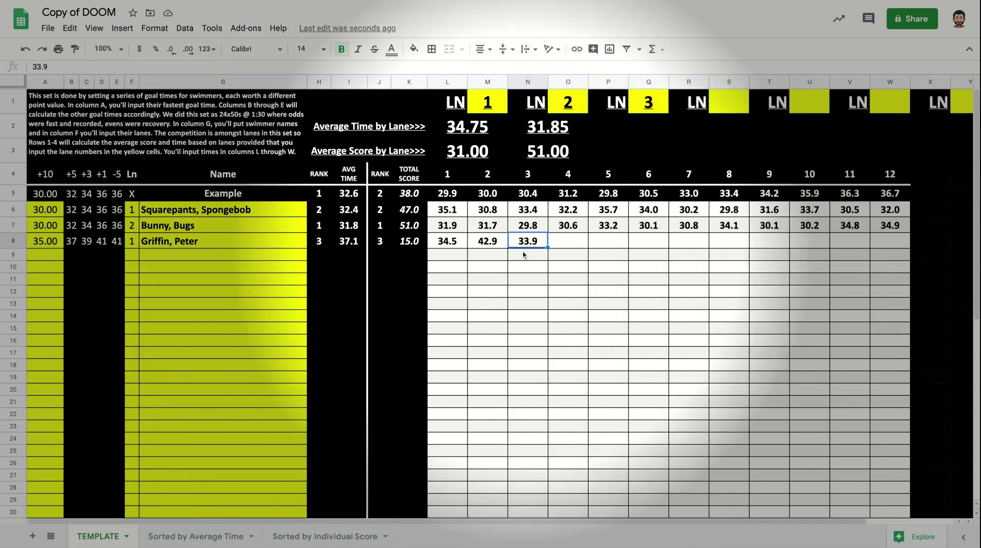
- Record 33.98, 47.9, 37.9, 40.0 and 41.2 as the row 8 swimmer's times for swims 4 through 8
left_click(573, 245)
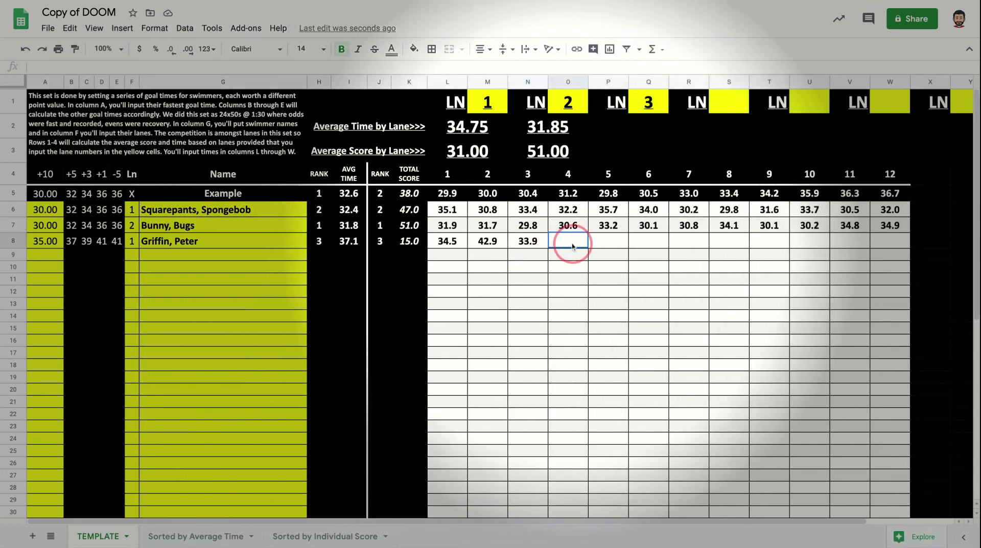
type("33.98")
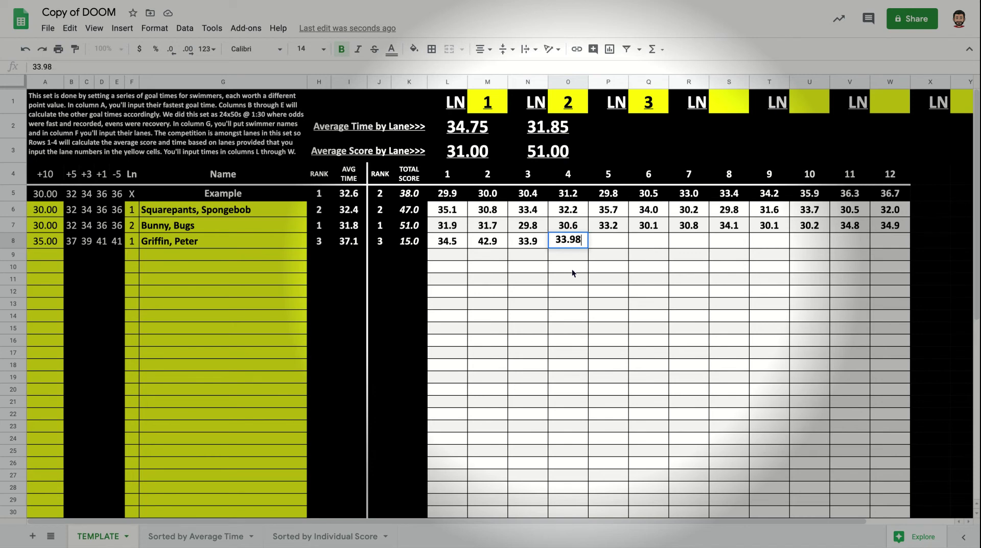
key("Tab")
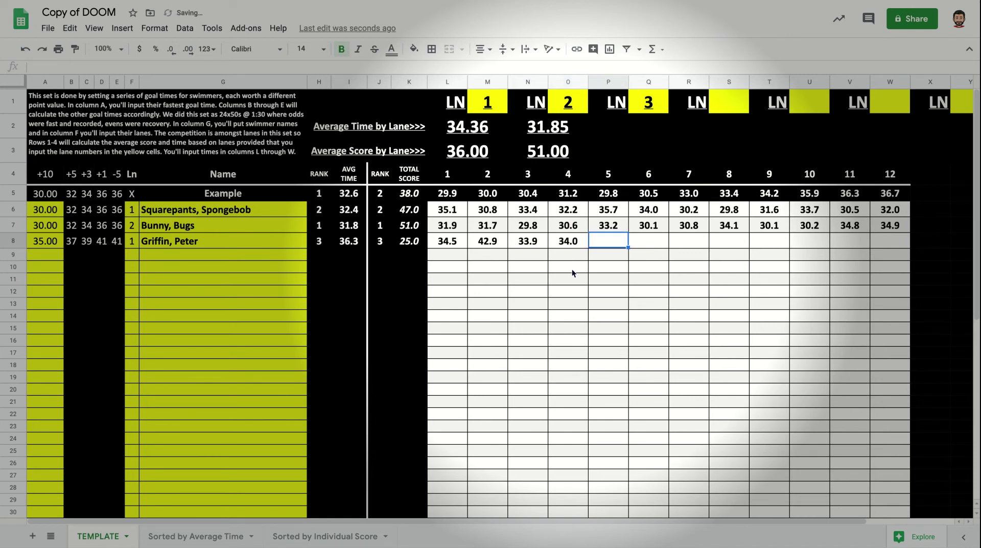
type("47.9")
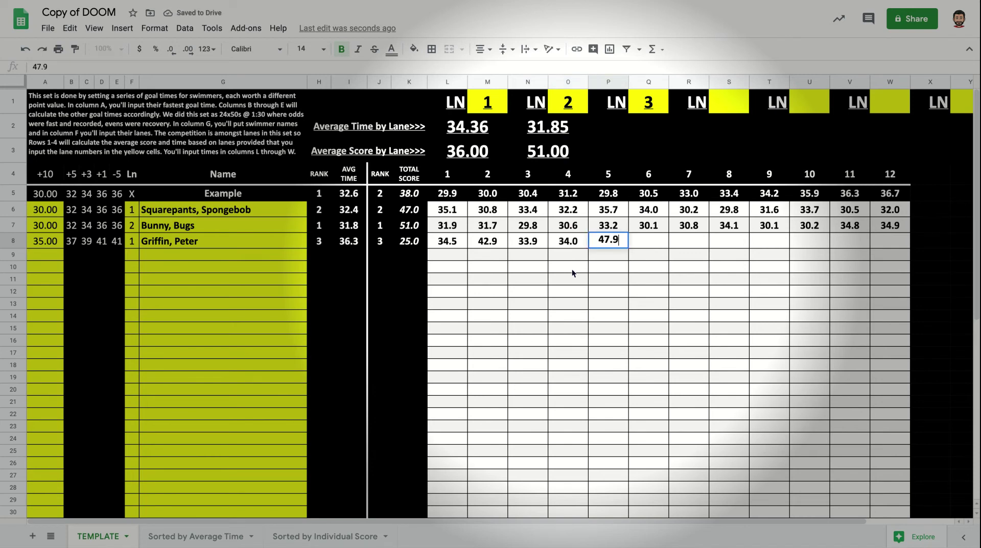
key("Tab")
type("37.9")
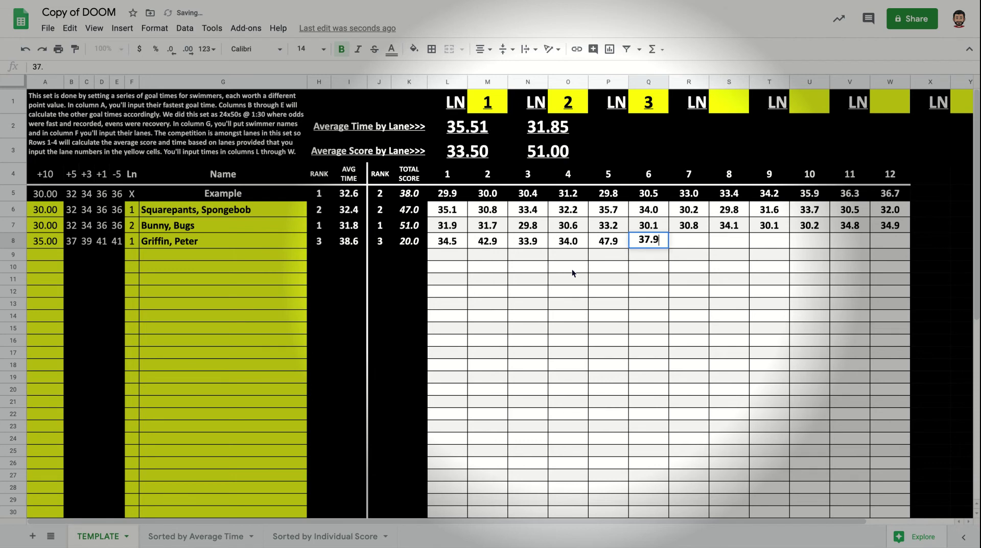
key("Tab")
type("40.0")
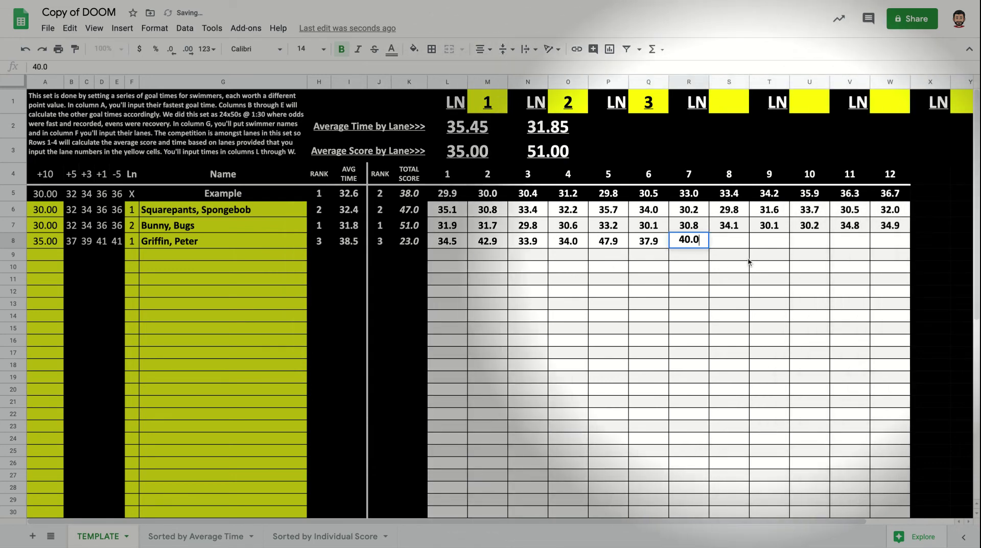
key("Tab")
type("41.2")
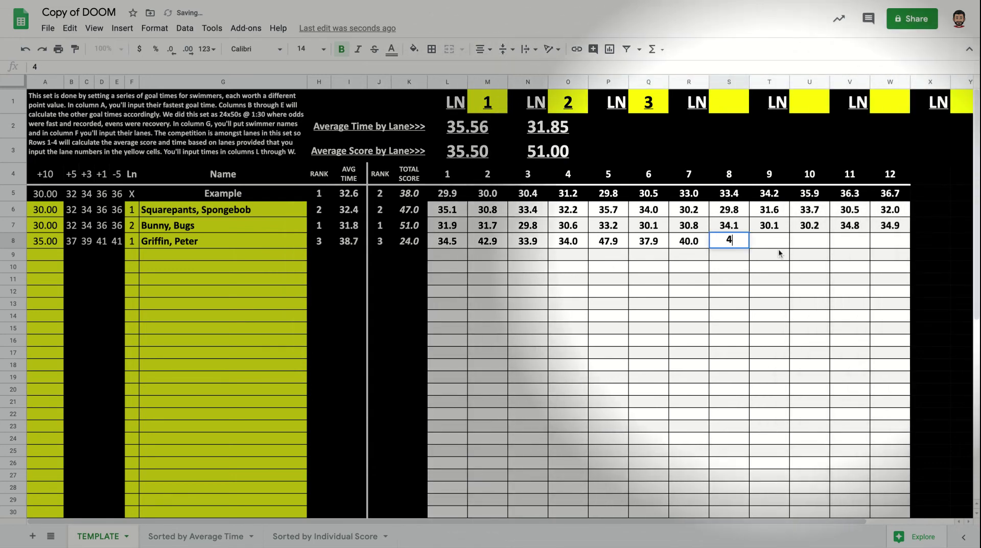
key("Tab")
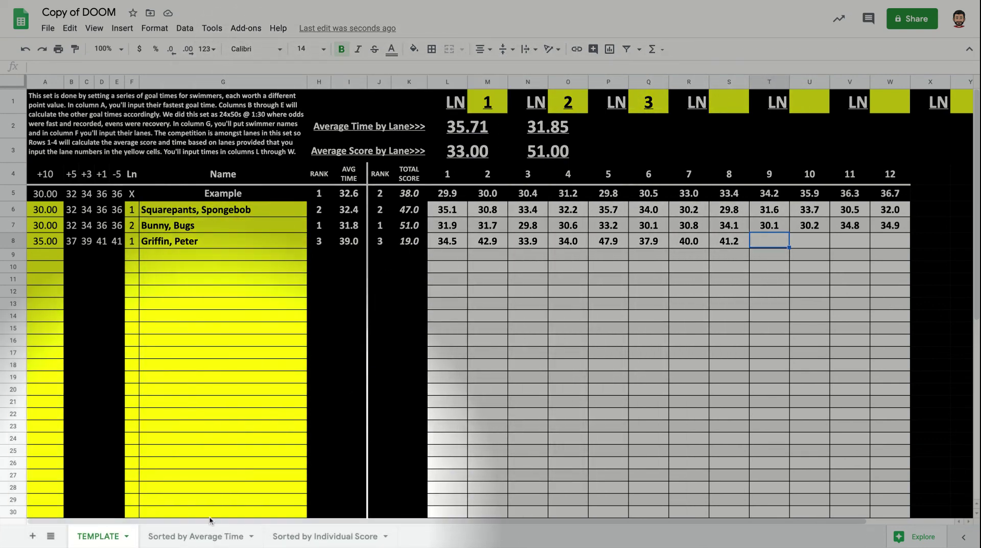
- Compare the swimmers' rankings on the Sorted by Average Time and Sorted by Individual Score sheets
left_click(190, 537)
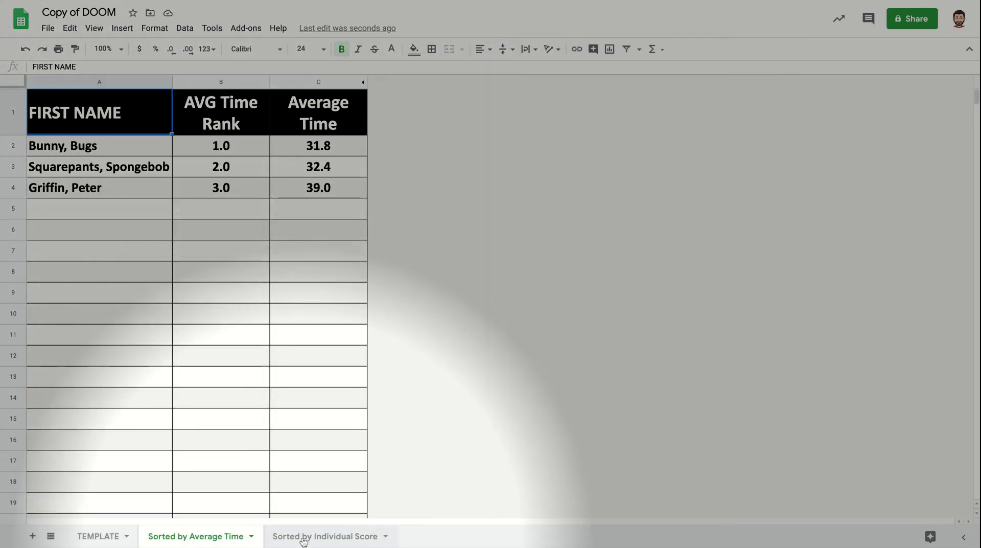
left_click(301, 535)
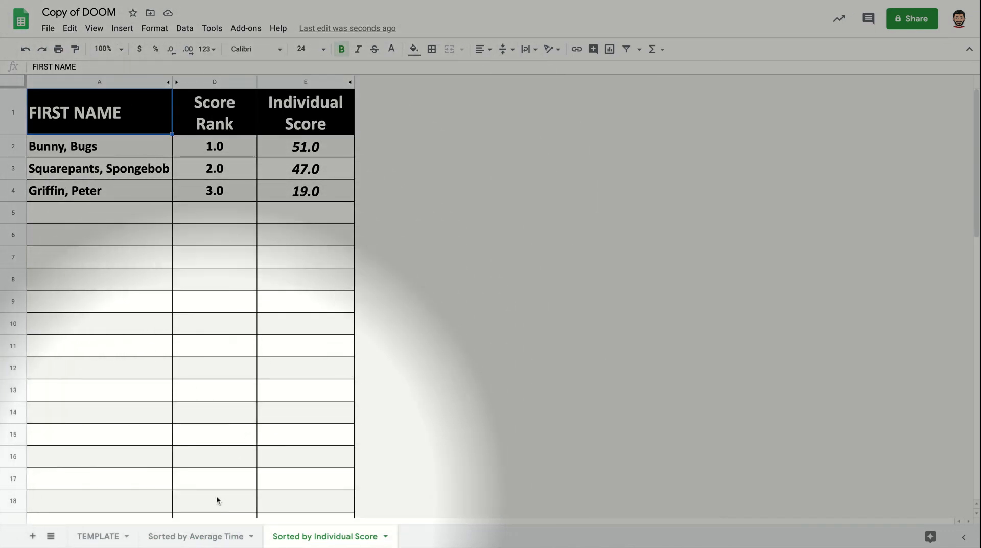
left_click(204, 536)
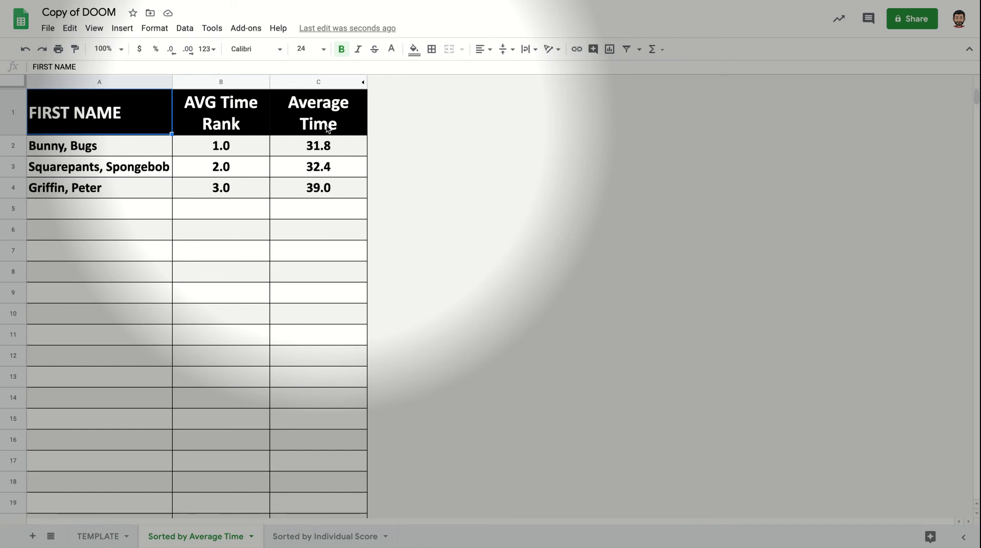
left_click(319, 189)
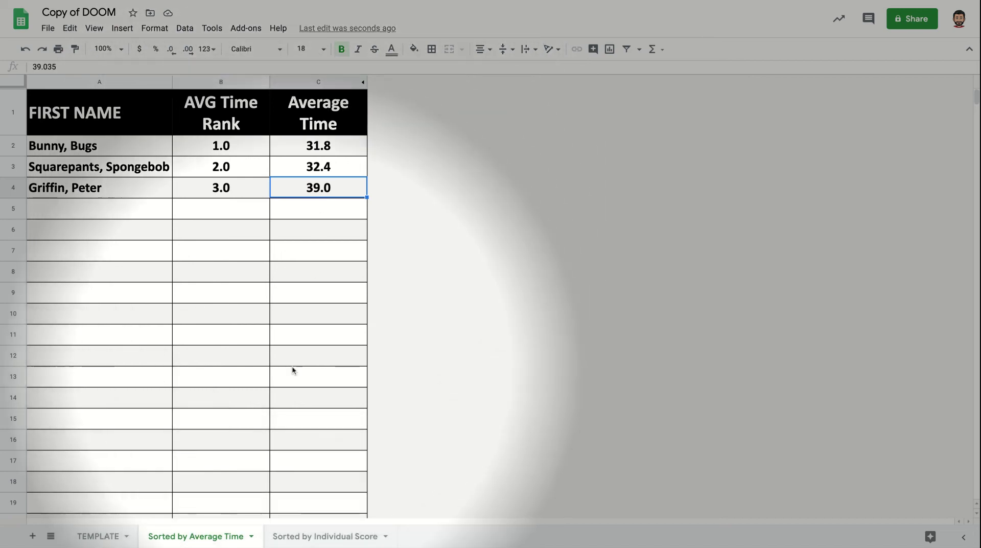
left_click(302, 536)
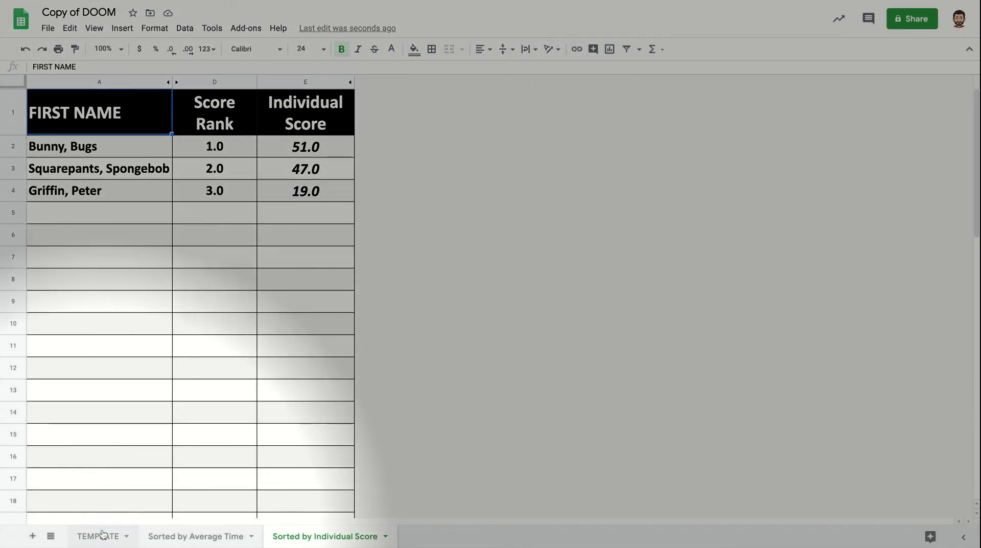
- On the TEMPLATE sheet, set the row 7 swimmer's fastest goal time to 25 and check that swimmer's total score
left_click(98, 535)
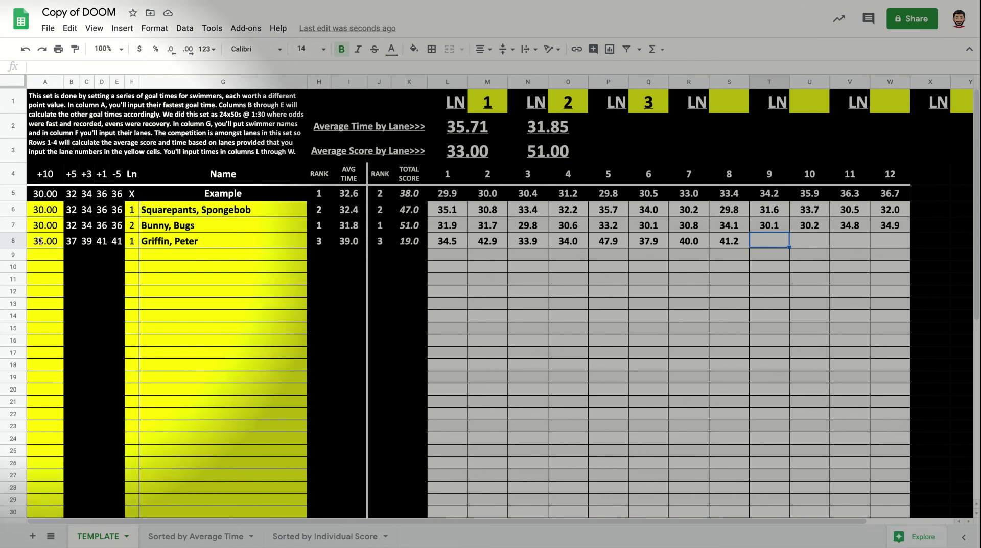
left_click(51, 225)
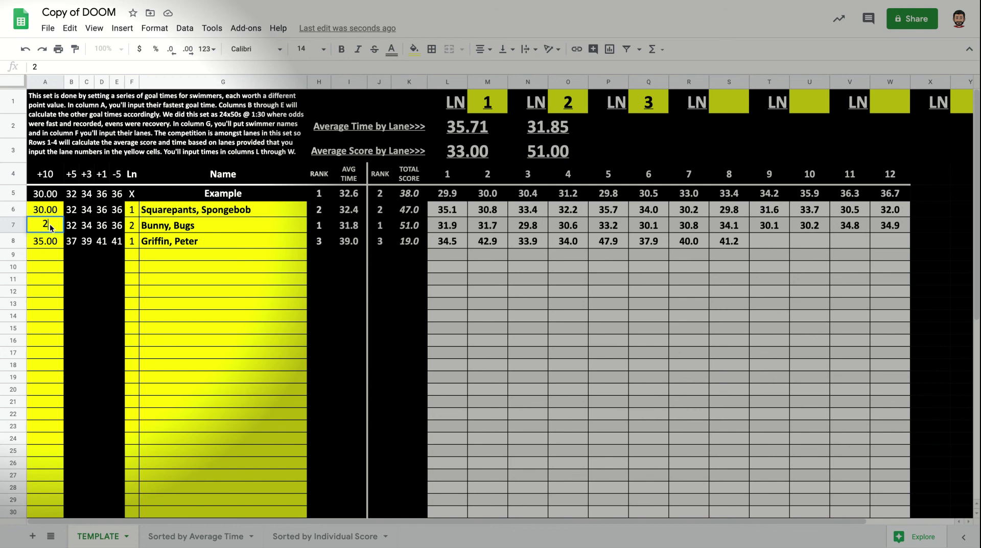
type("5")
key("Return")
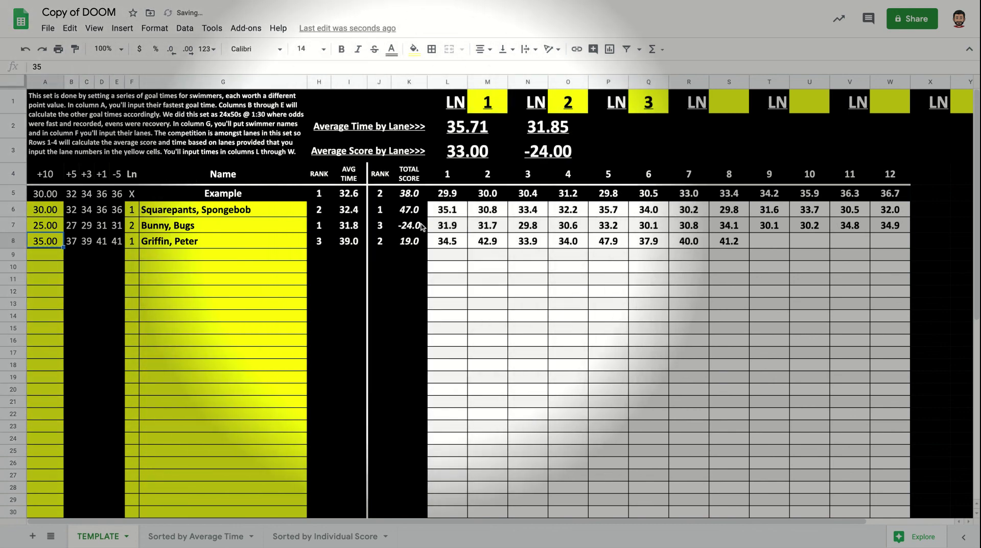
left_click(419, 229)
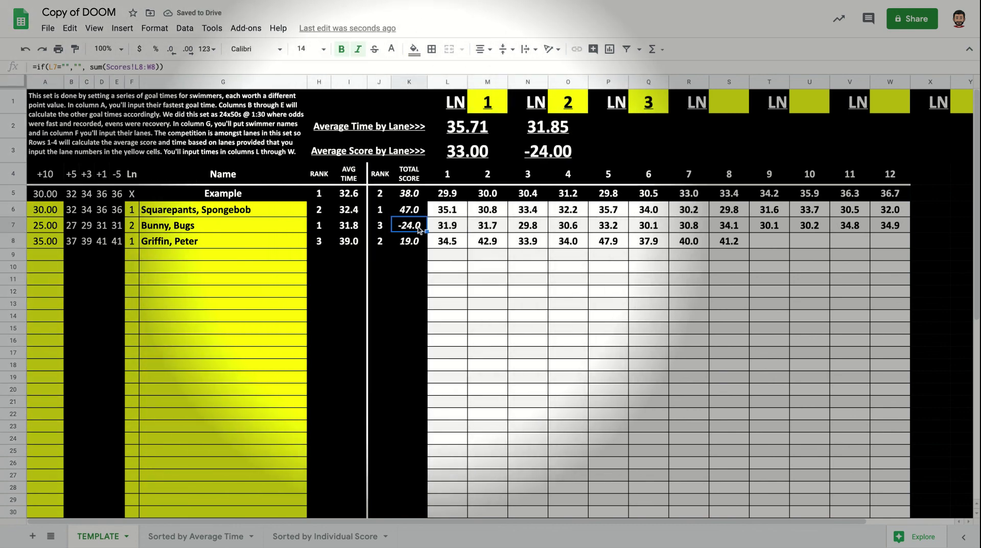